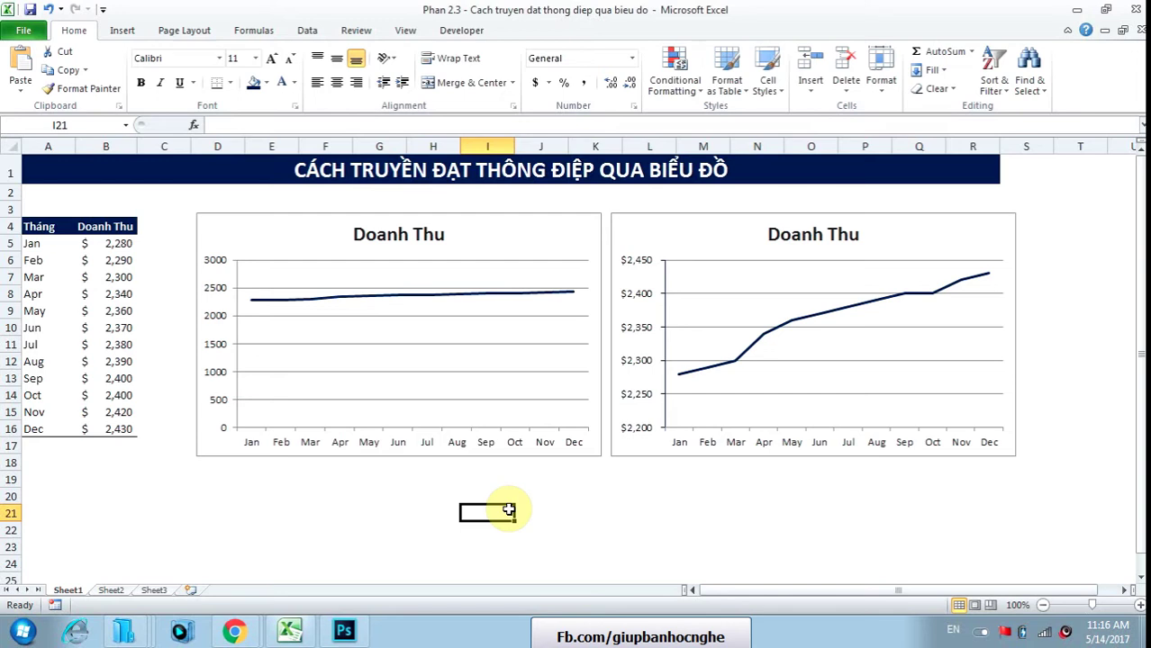
Select the left chart's zero-based vertical axis, then select the right Doanh Thu chart.
click(219, 322)
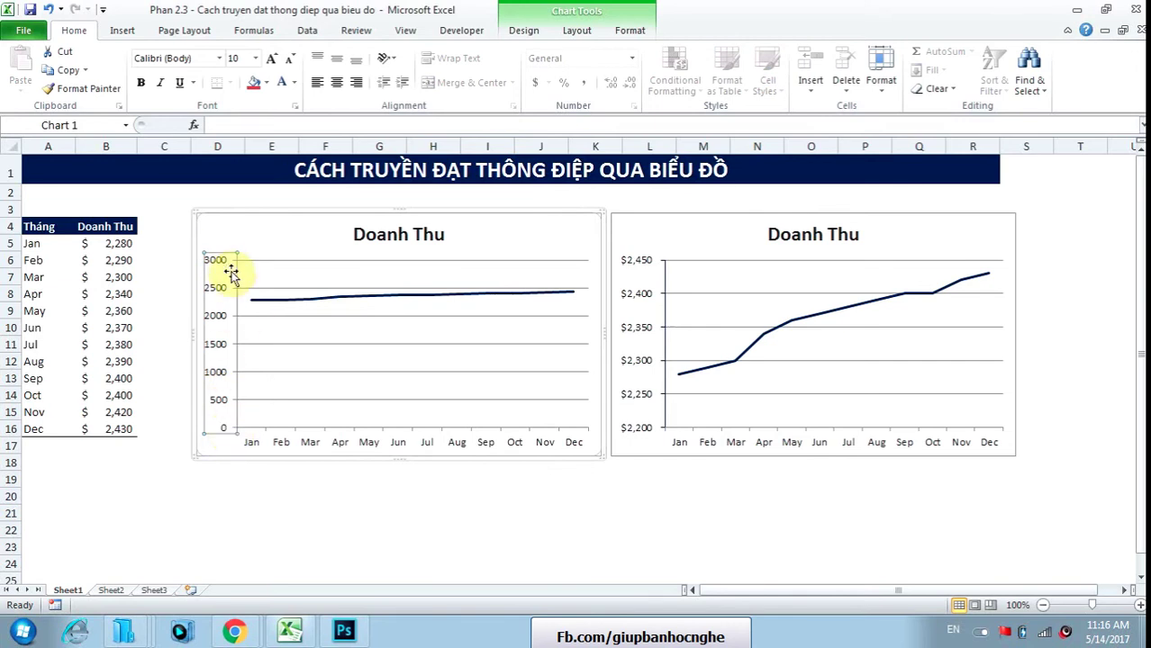
click(323, 515)
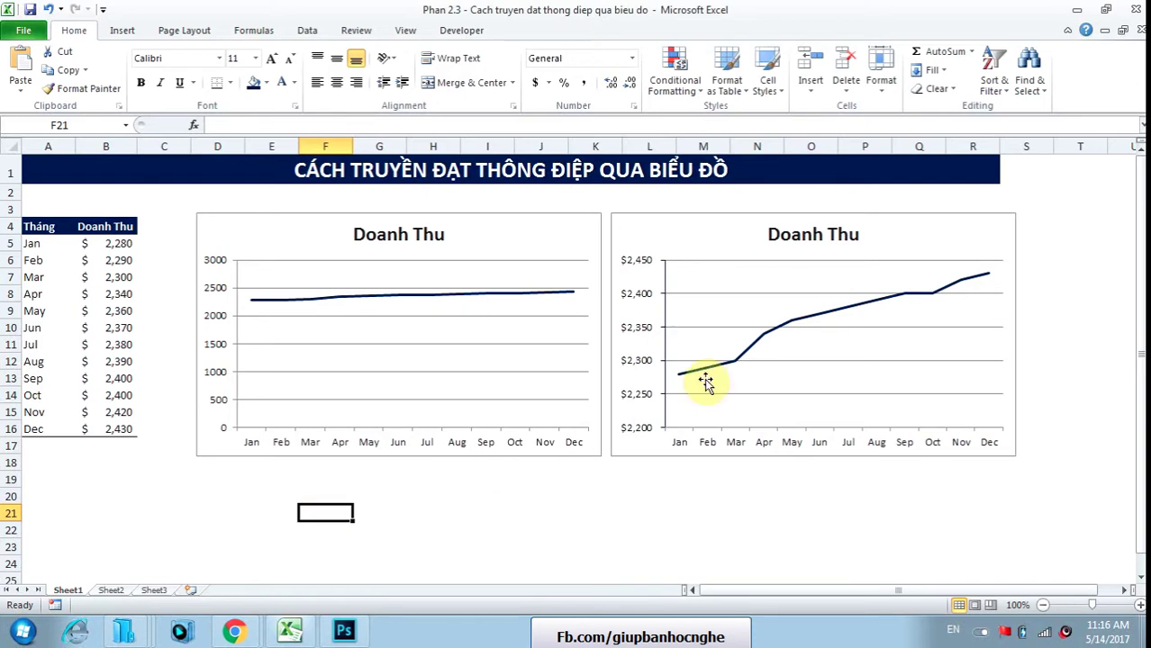
click(774, 381)
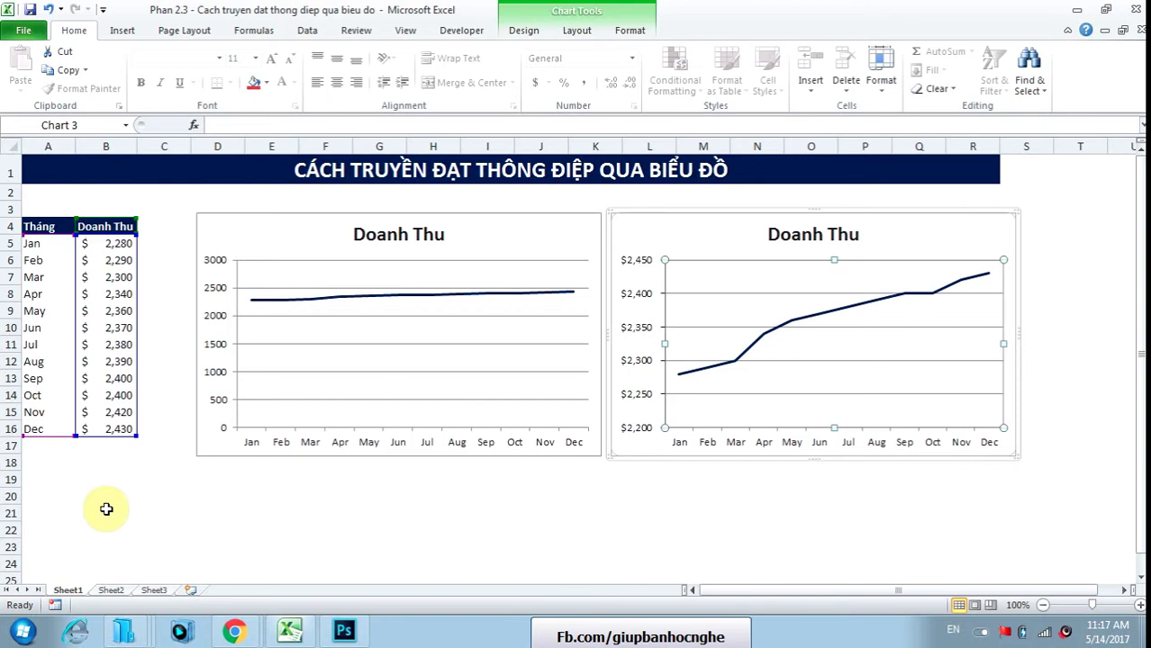
Enter =MIN(B5:B16) in B18 to show the lowest monthly revenue, 2,280.
click(104, 462)
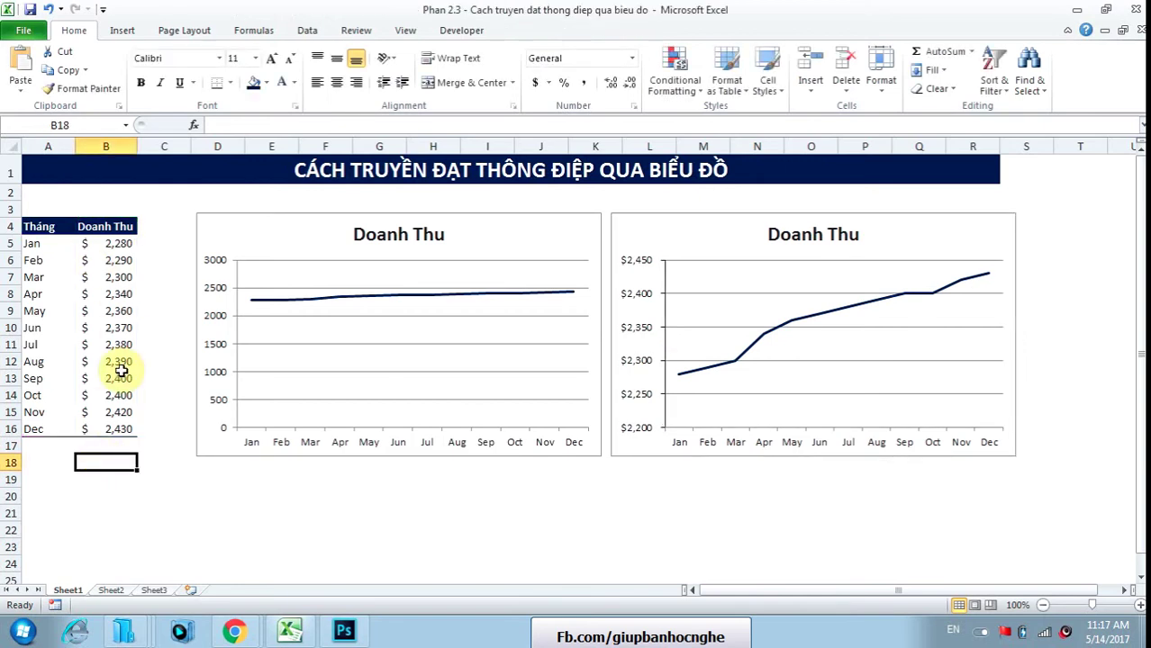
text(=min)
key(Tab)
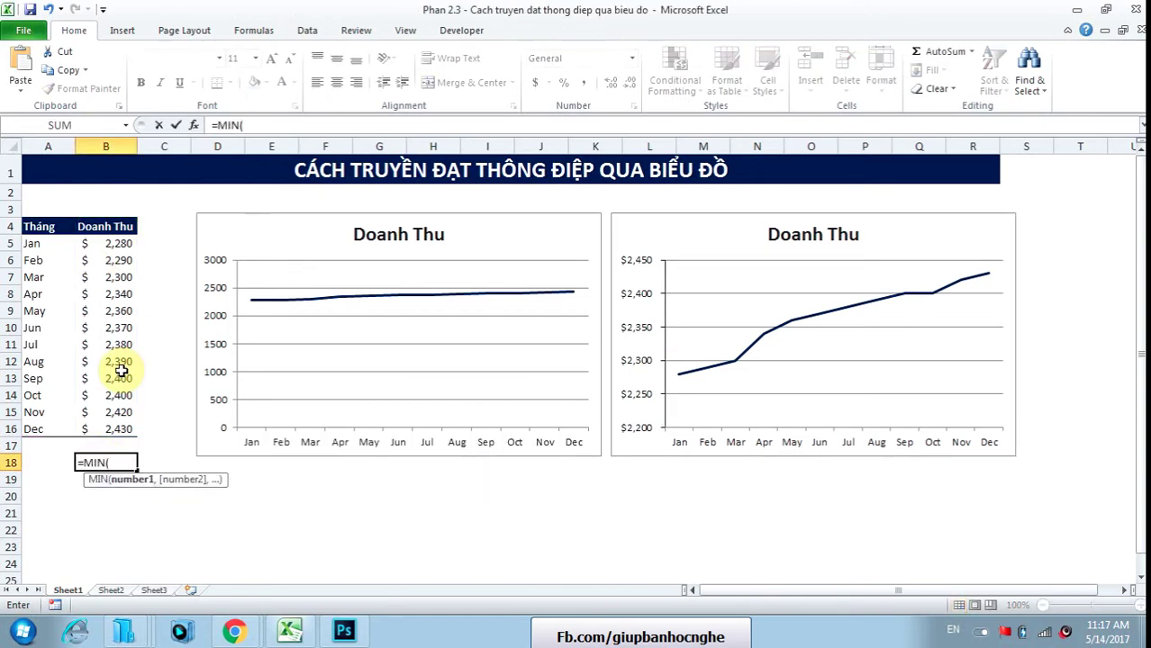
drag(119, 243, 130, 428)
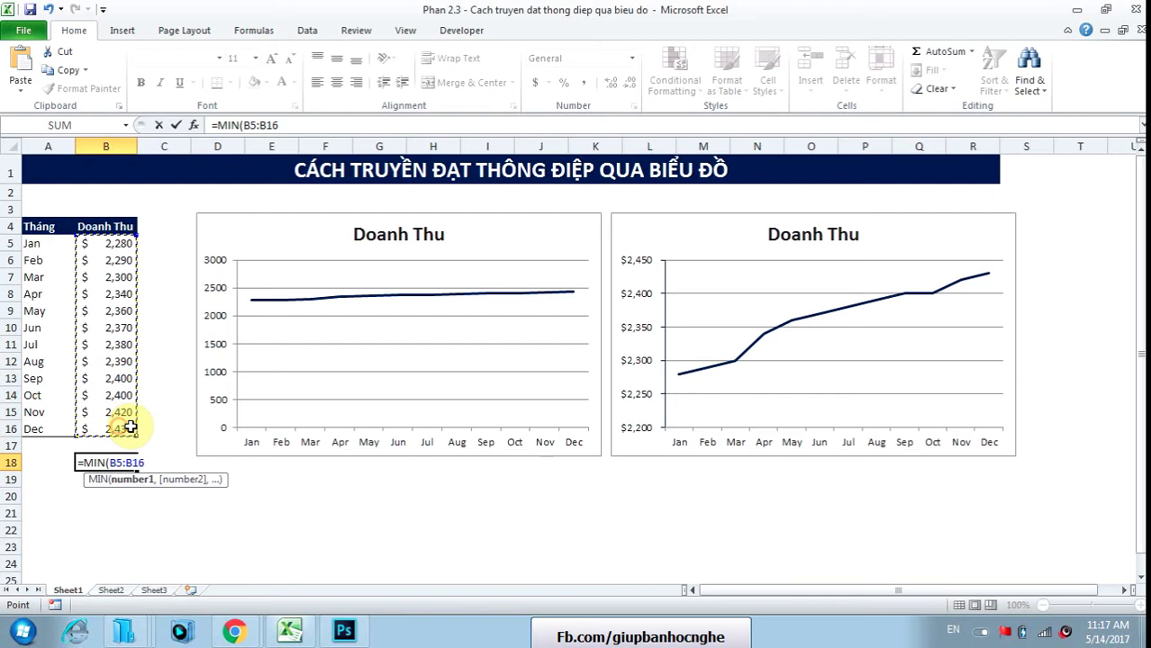
text())
key(Return)
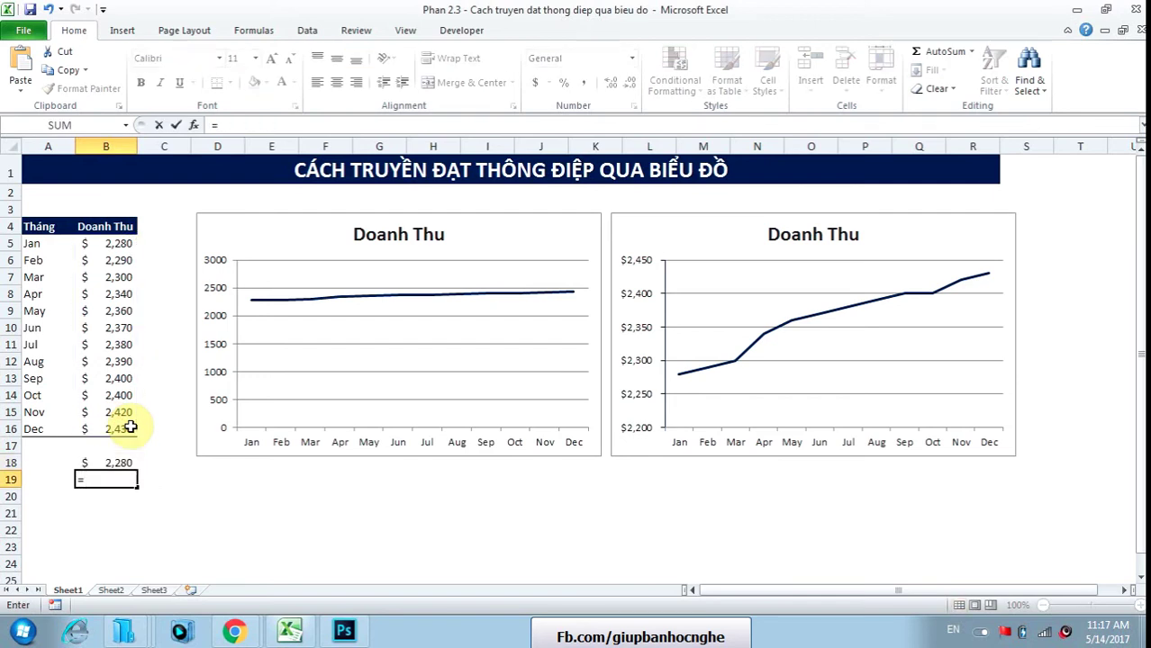
Enter =MAX(B5:B16) in B19 to show the highest monthly revenue, 2,430.
text(=max()
drag(117, 244, 118, 438)
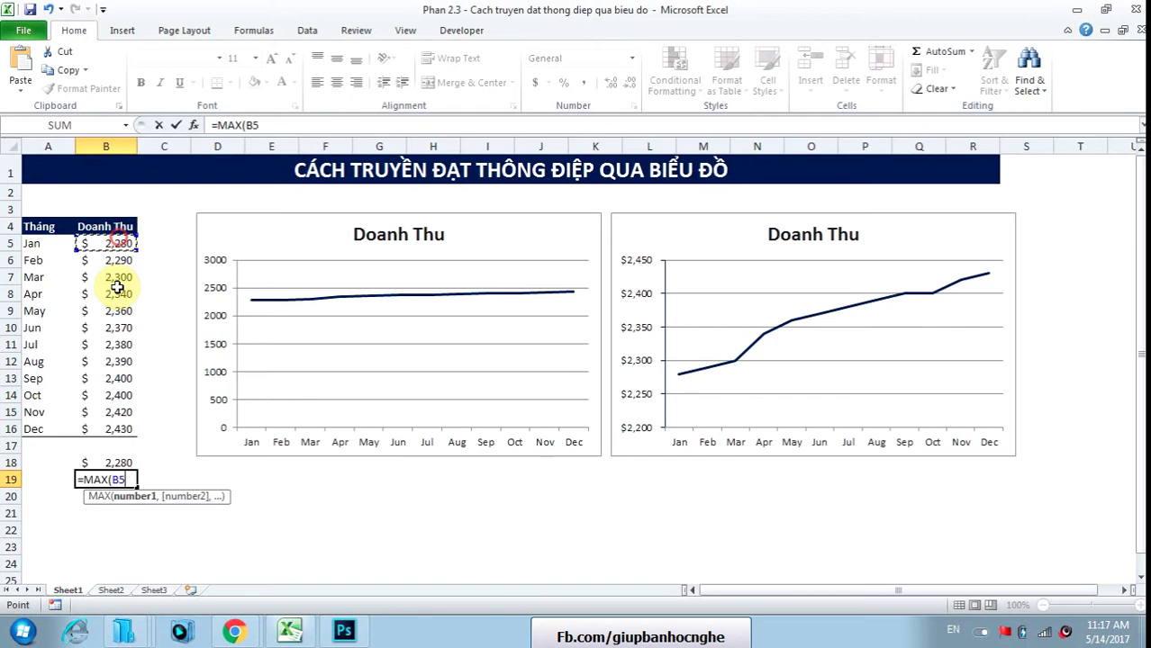
text())
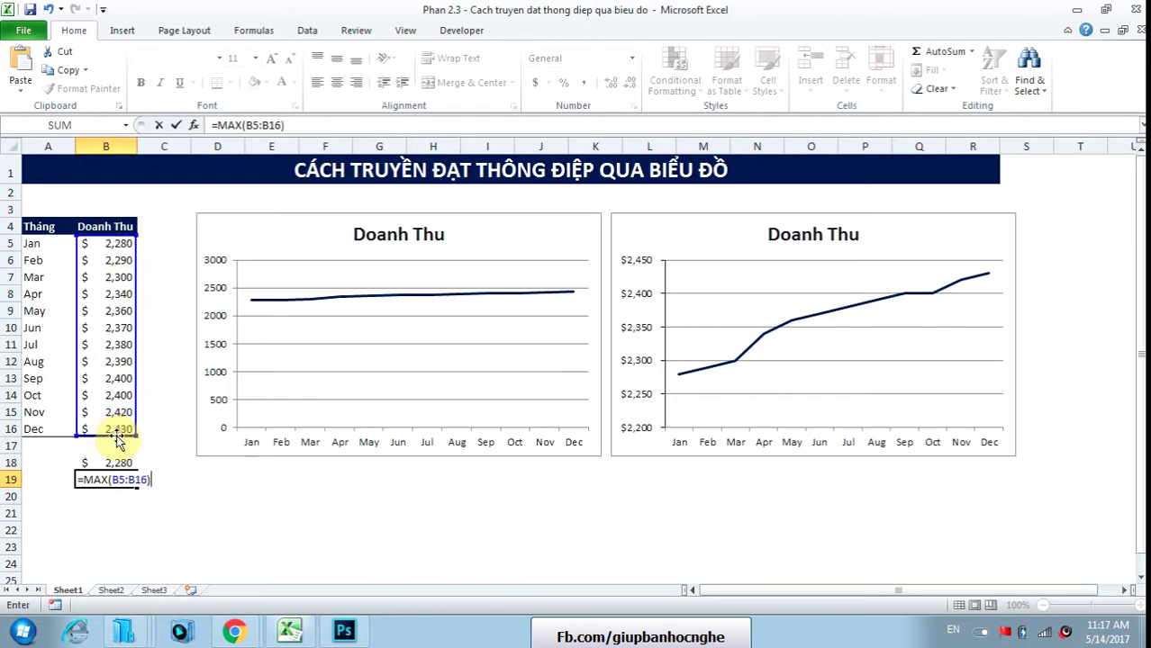
key(Return)
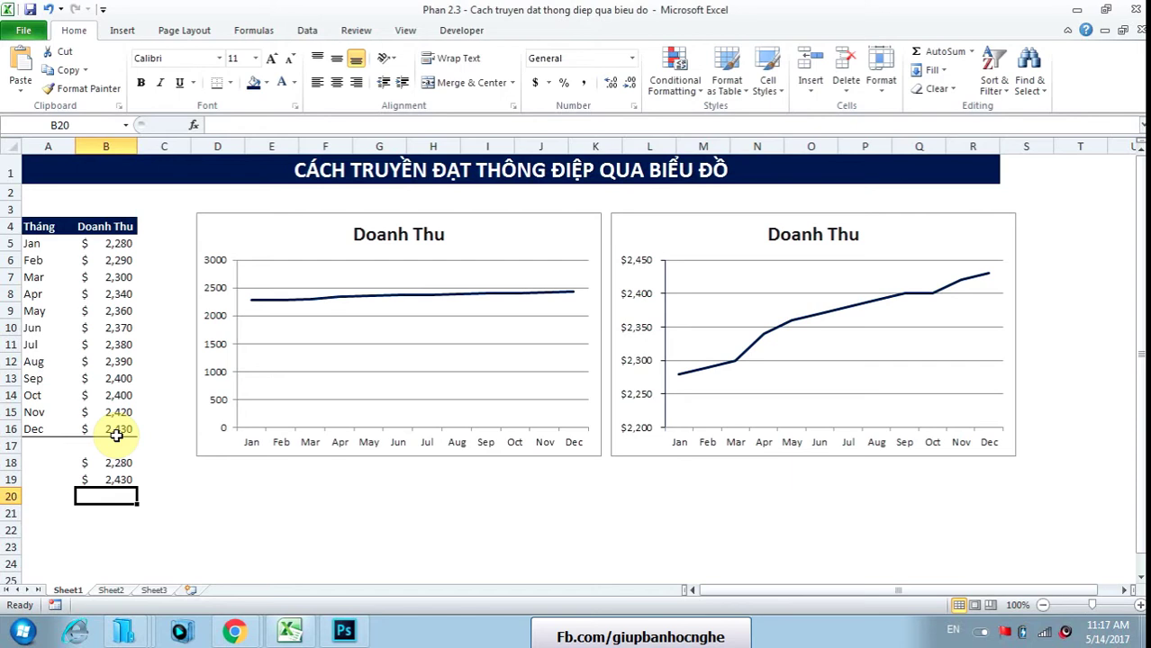
click(221, 428)
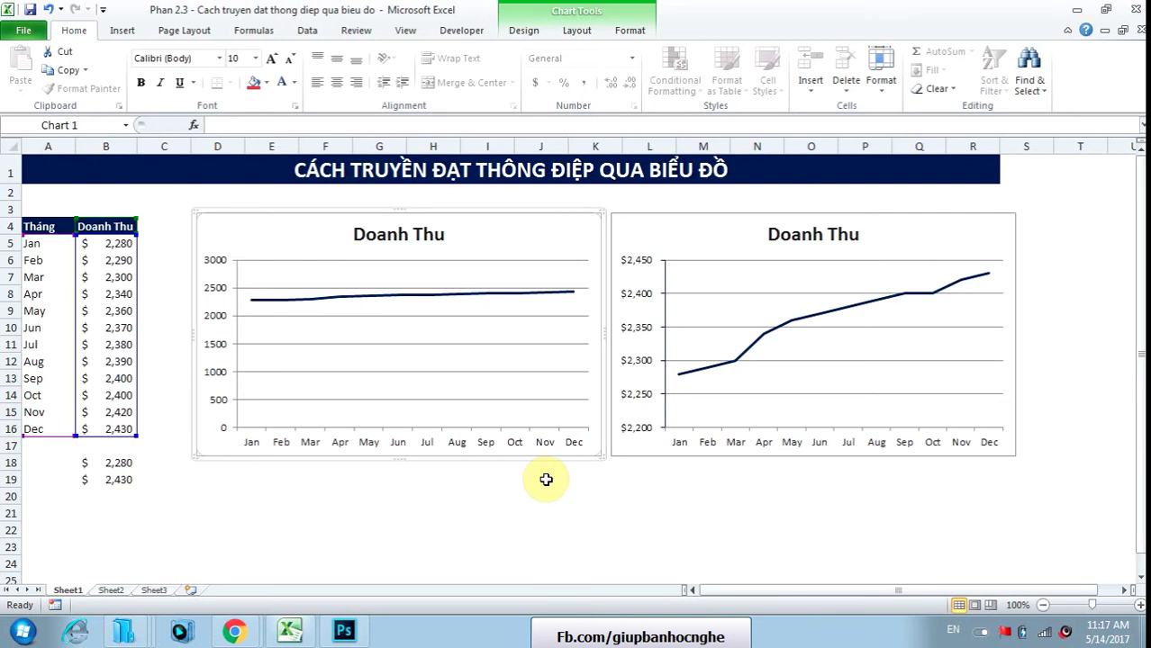
click(131, 463)
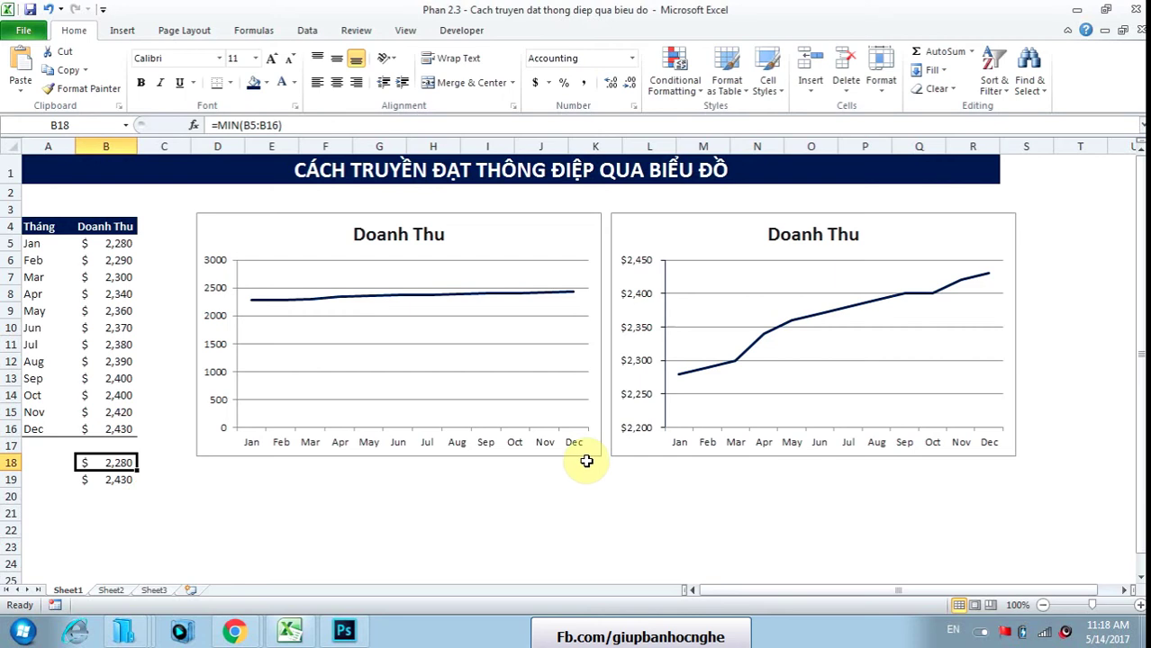
click(655, 439)
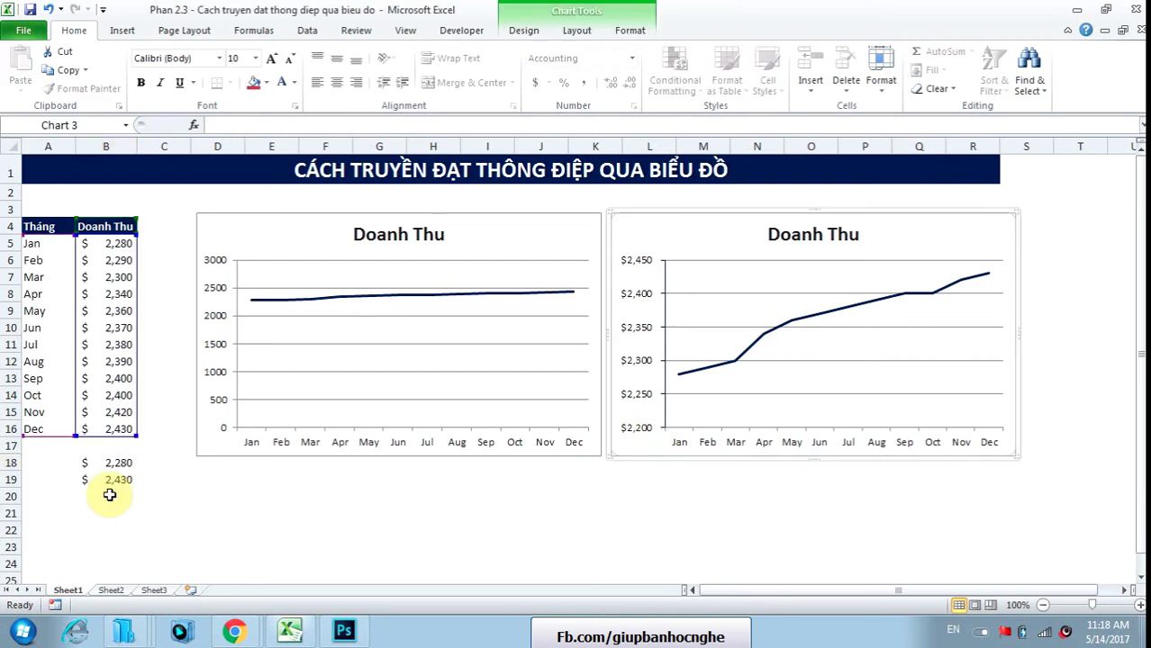
click(109, 484)
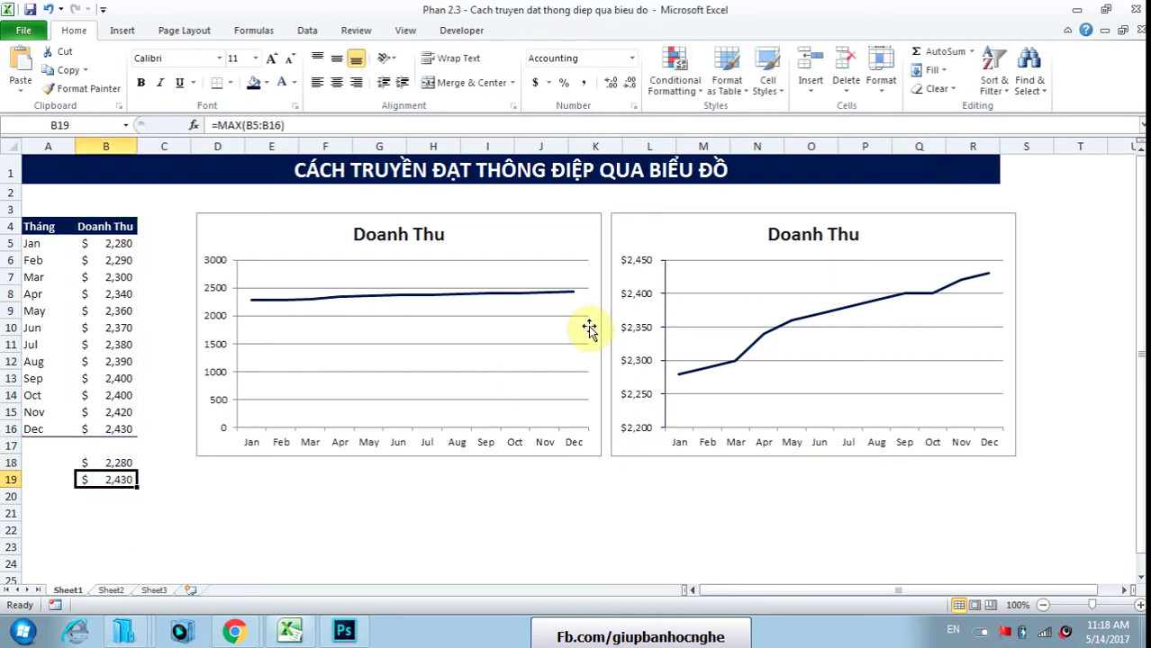
click(633, 266)
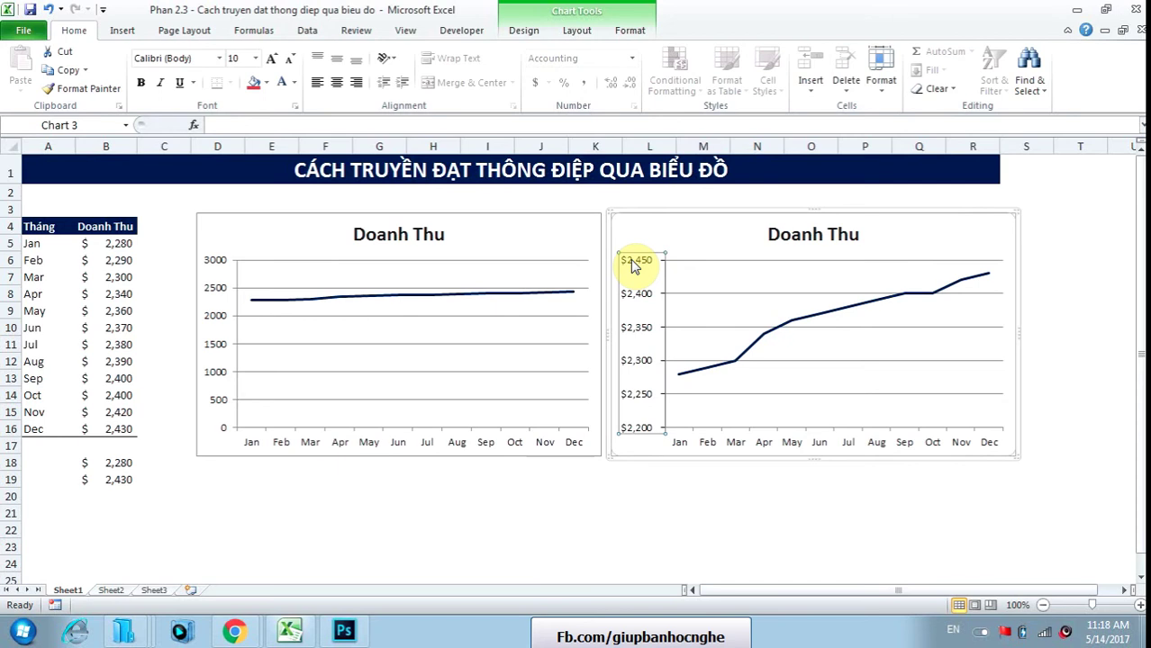